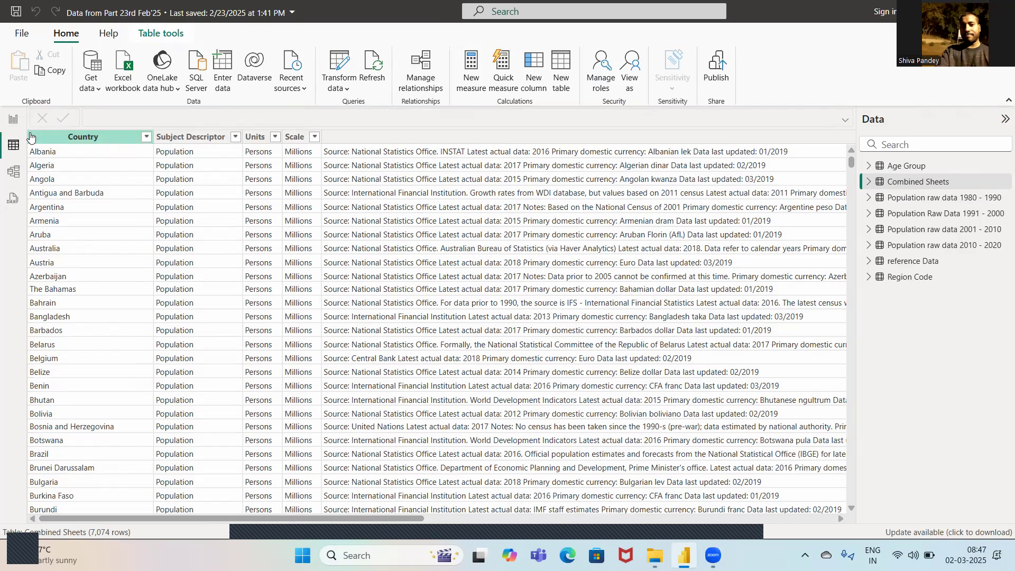
{"action": "left_click", "coordinate": [14, 121]}
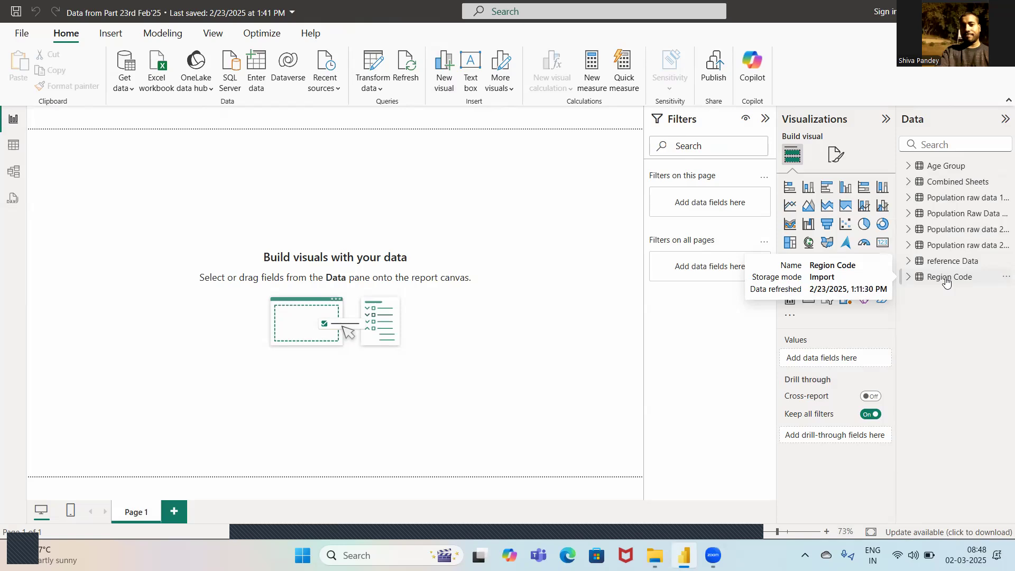
{"action": "left_click", "coordinate": [13, 143]}
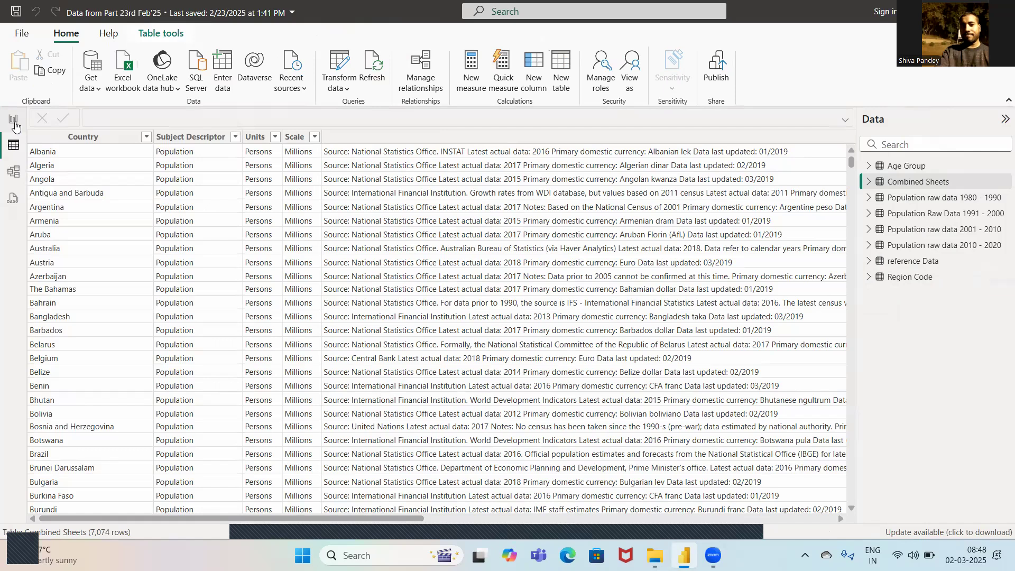
{"action": "left_click", "coordinate": [14, 121]}
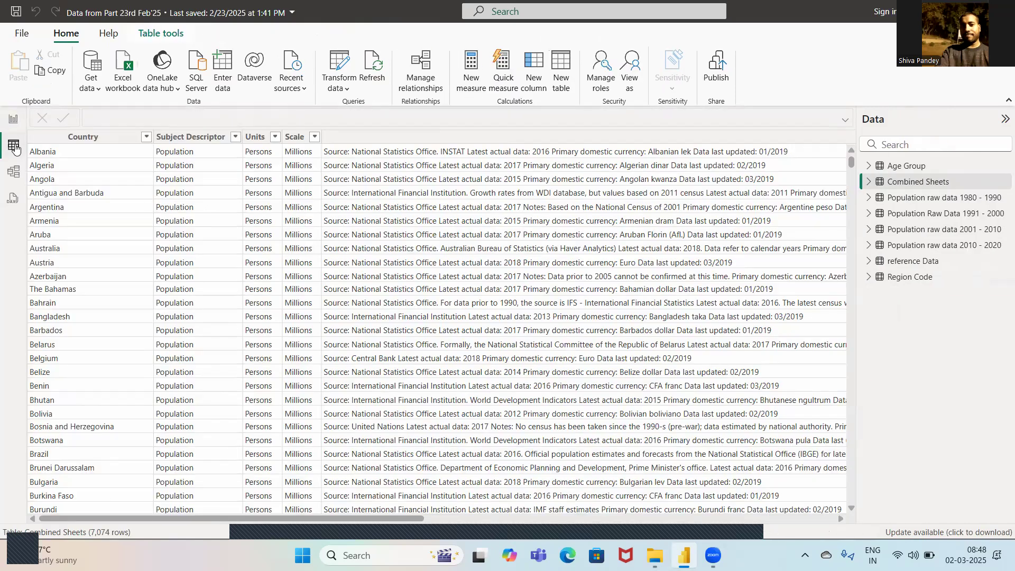
{"action": "left_click", "coordinate": [15, 150]}
Open the data transformation editor and display the Combined Sheets query
{"action": "left_click", "coordinate": [347, 93]}
{"action": "left_click", "coordinate": [352, 108]}
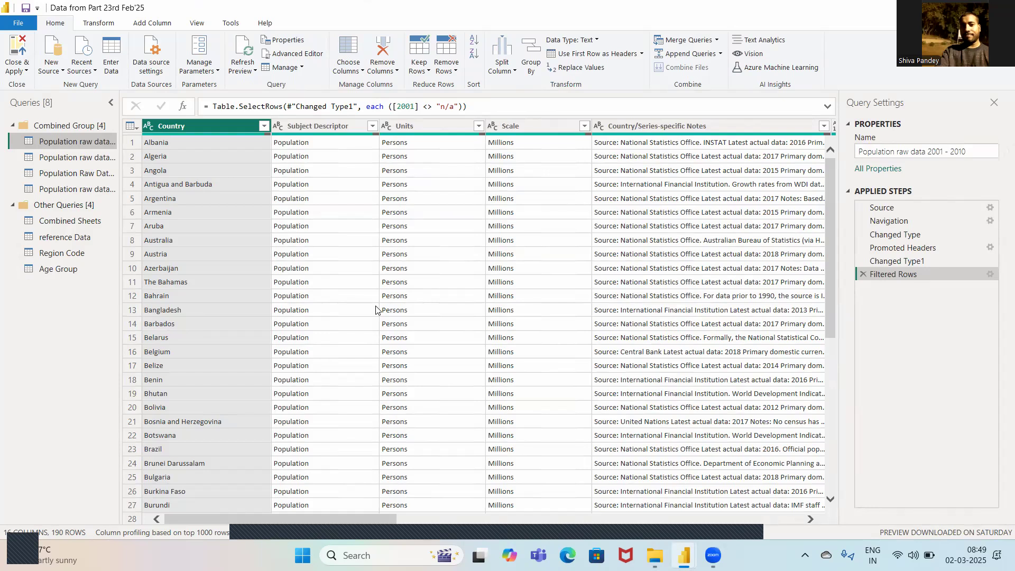
{"action": "left_click", "coordinate": [70, 222]}
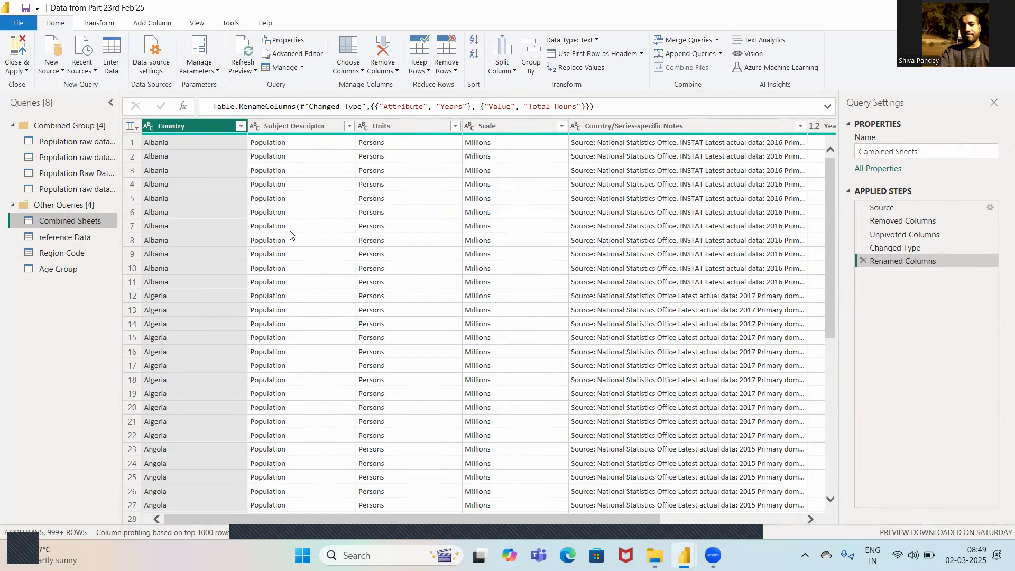
Multiply every value in the Total Hours column of the Combined Sheets query by 1000
{"action": "scroll", "coordinate": [290, 234], "scroll_direction": "right", "scroll_amount": 5}
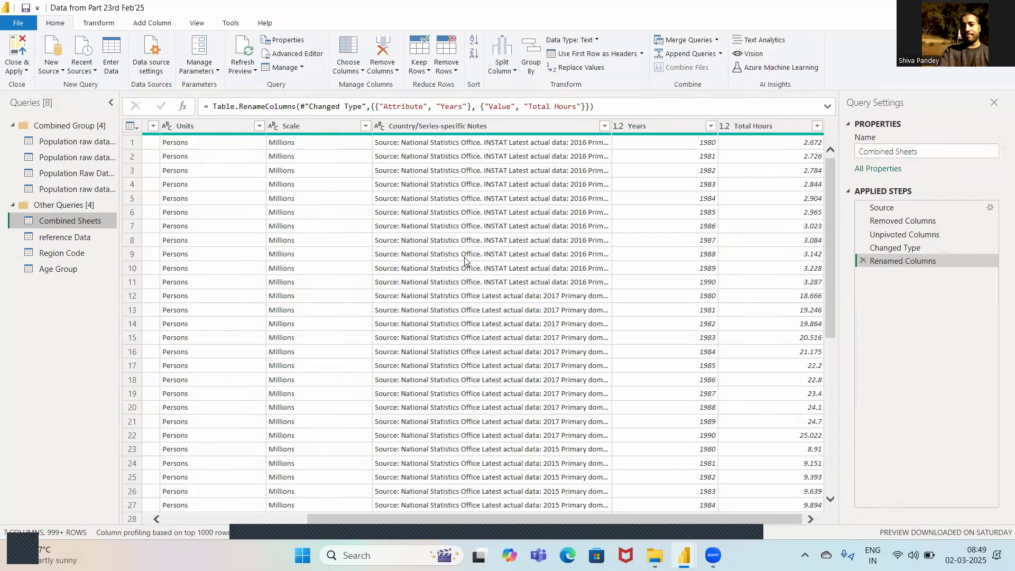
{"action": "left_click", "coordinate": [778, 126]}
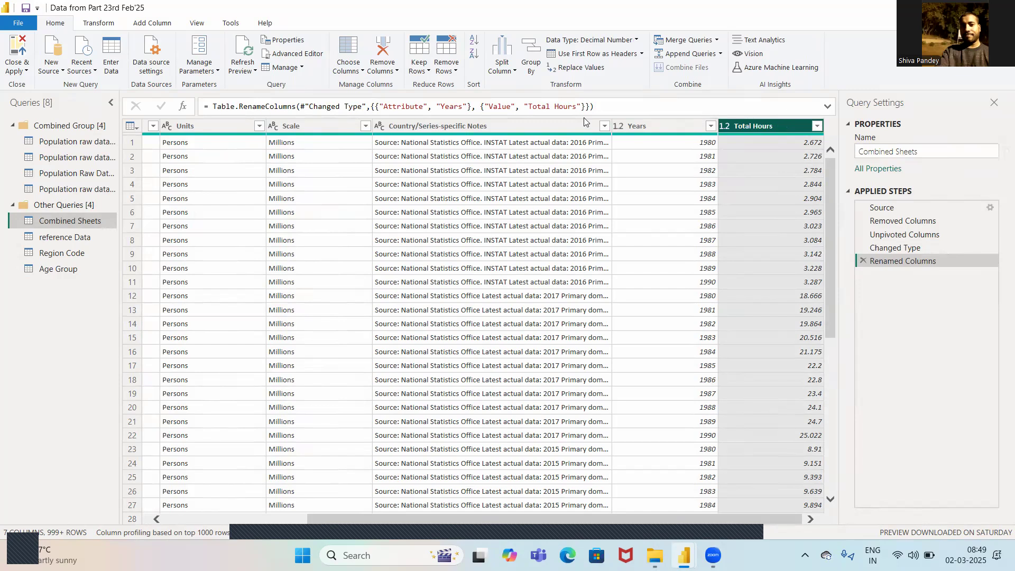
{"action": "left_click", "coordinate": [99, 24]}
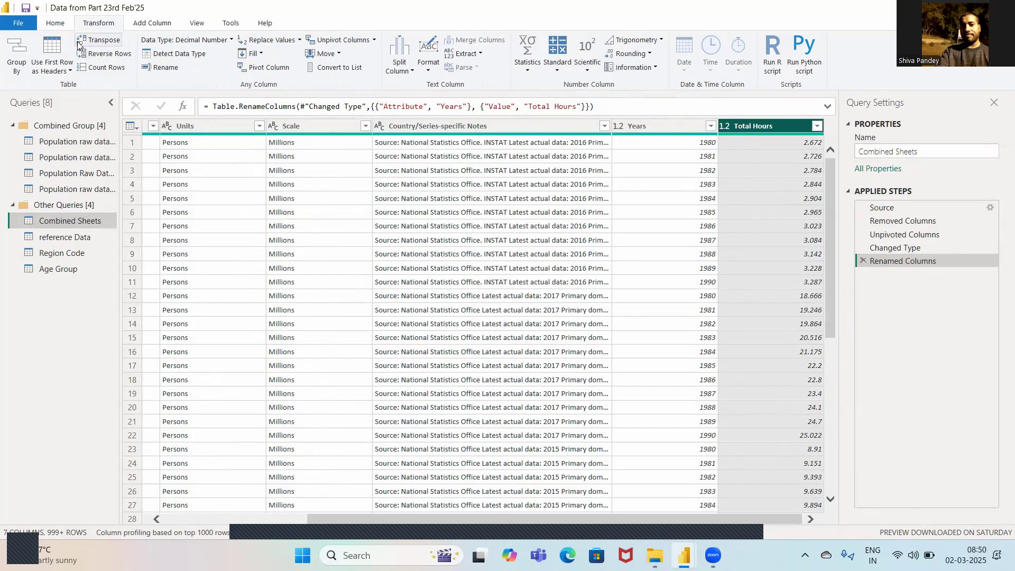
{"action": "left_click", "coordinate": [528, 72]}
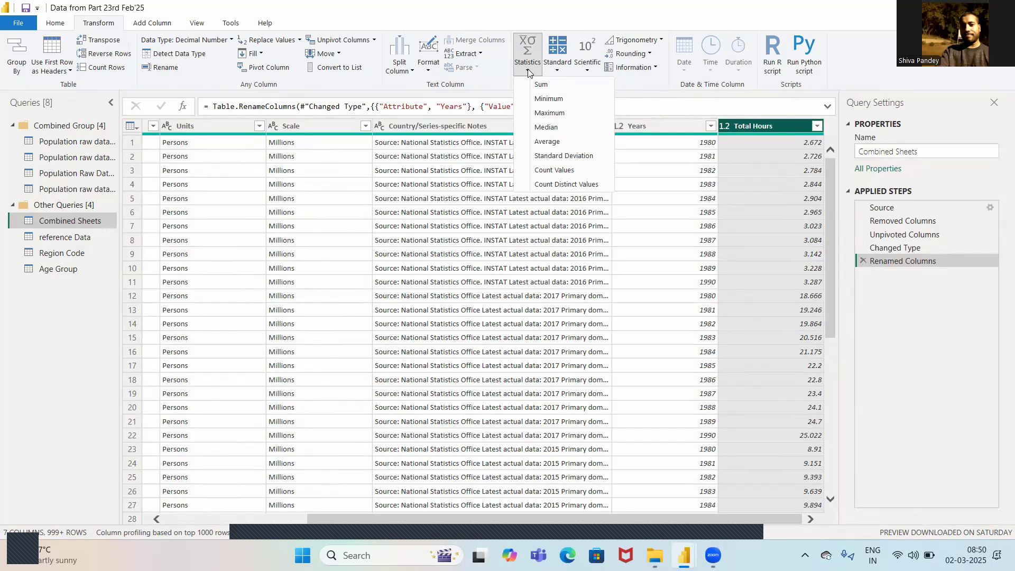
{"action": "left_click", "coordinate": [557, 69]}
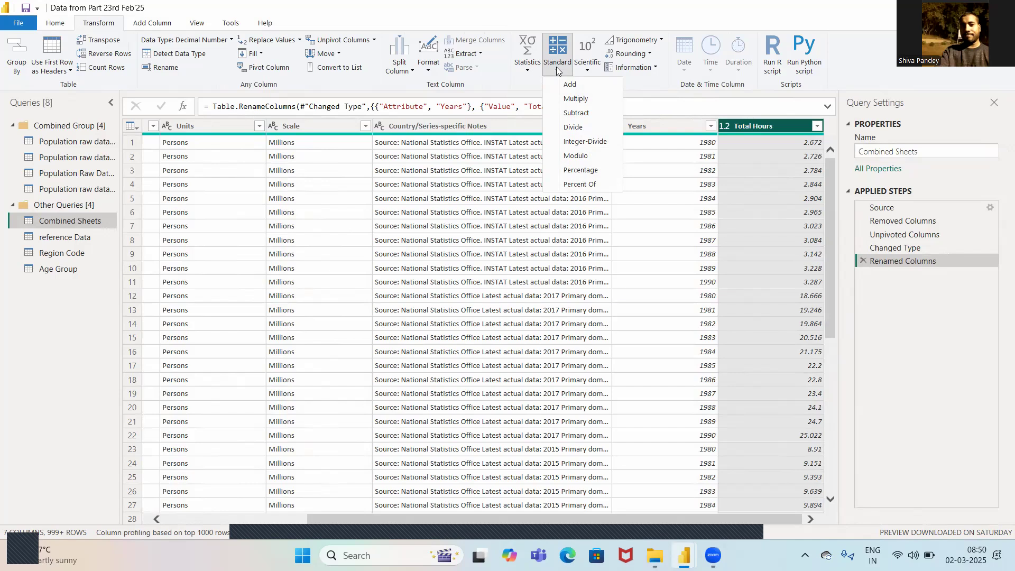
{"action": "left_click", "coordinate": [568, 99]}
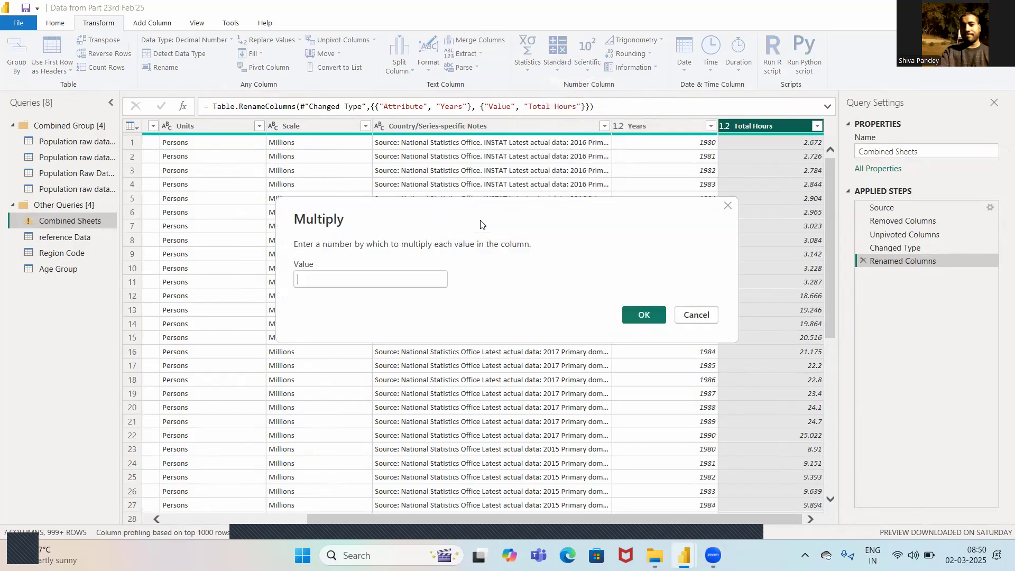
{"action": "left_click", "coordinate": [316, 277]}
{"action": "type", "text": "1000"}
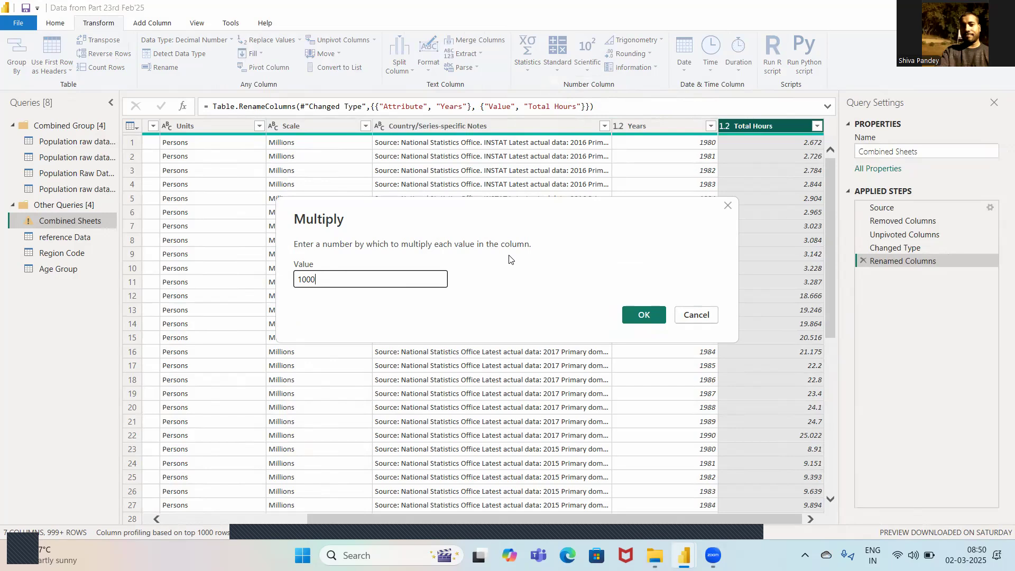
{"action": "left_click", "coordinate": [634, 318]}
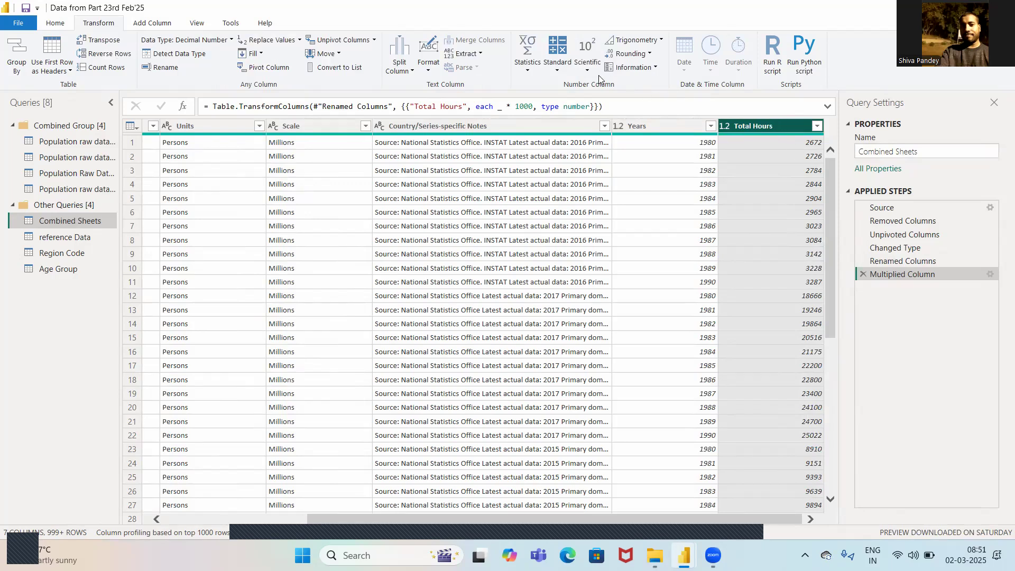
Subtract 500 from every value in the Total Hours column
{"action": "left_click", "coordinate": [558, 70]}
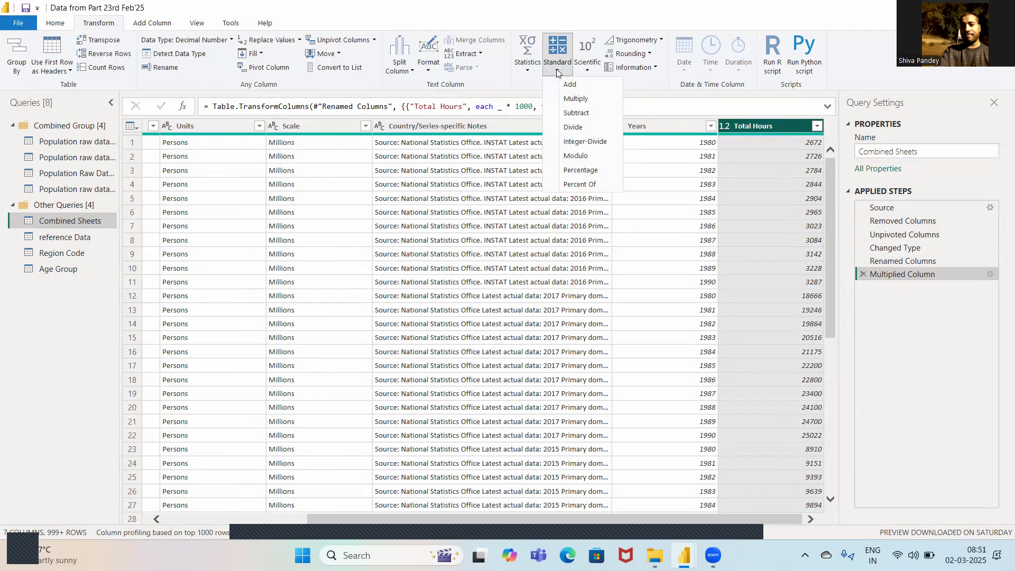
{"action": "left_click", "coordinate": [574, 113]}
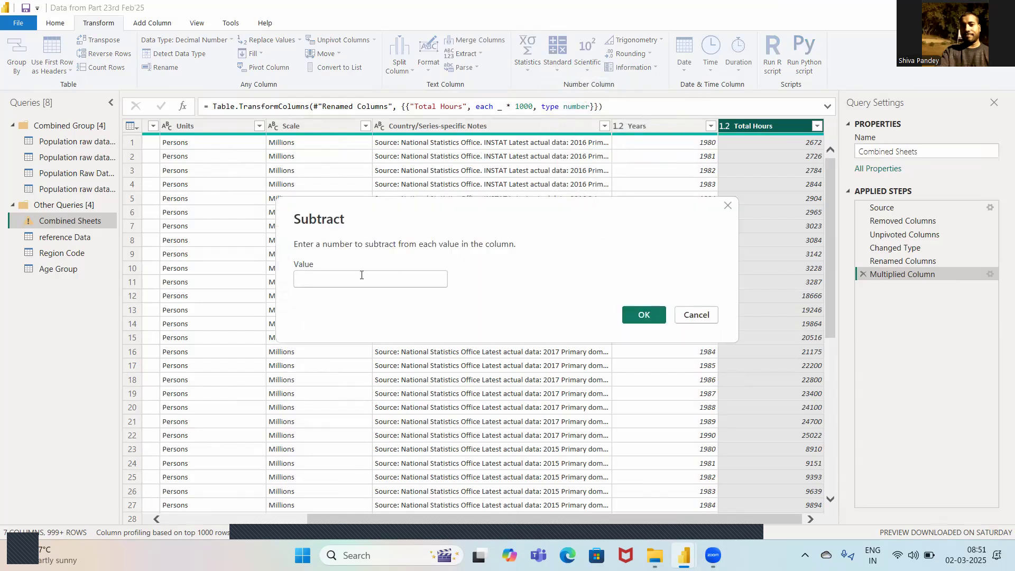
{"action": "type", "text": "500"}
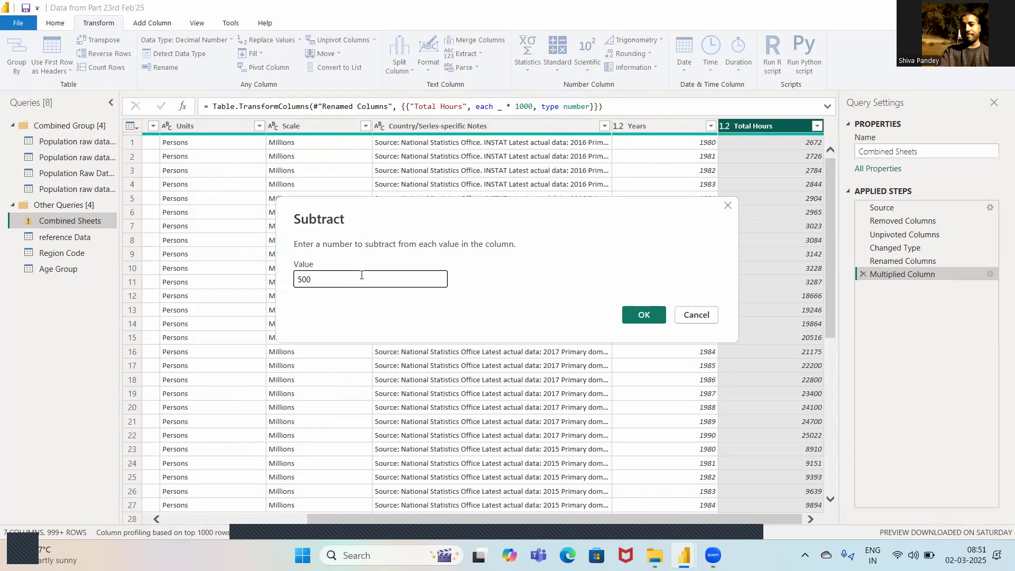
{"action": "left_click", "coordinate": [644, 316]}
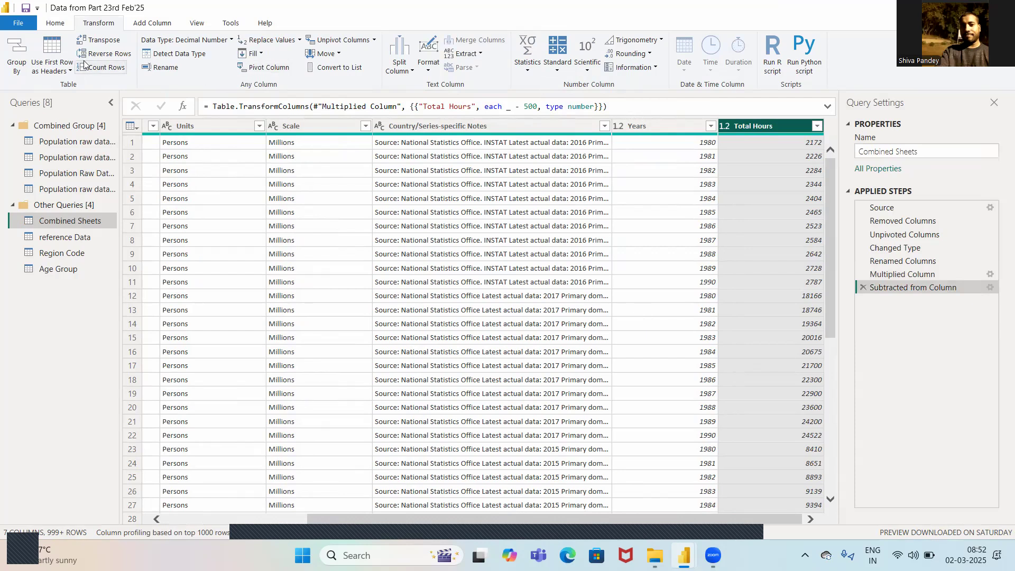
Apply the query changes, close the query editor and dismiss the load report
{"action": "left_click", "coordinate": [57, 23]}
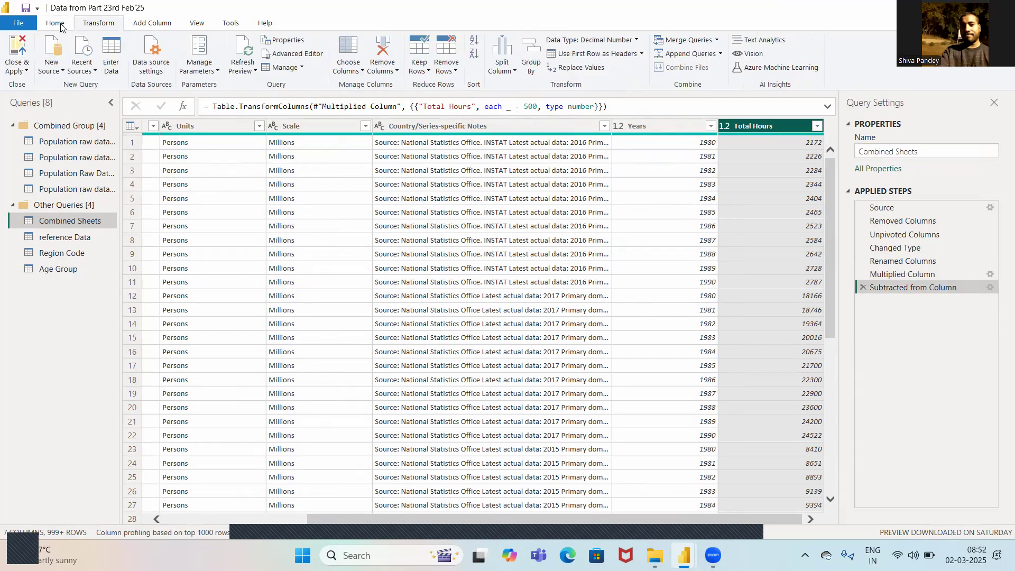
{"action": "left_click", "coordinate": [25, 71]}
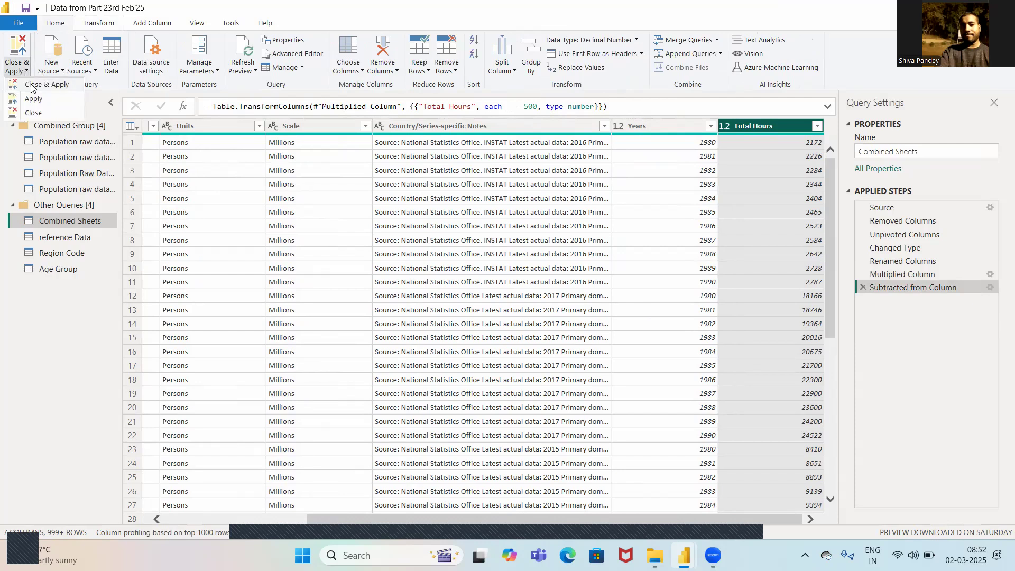
{"action": "left_click", "coordinate": [33, 84]}
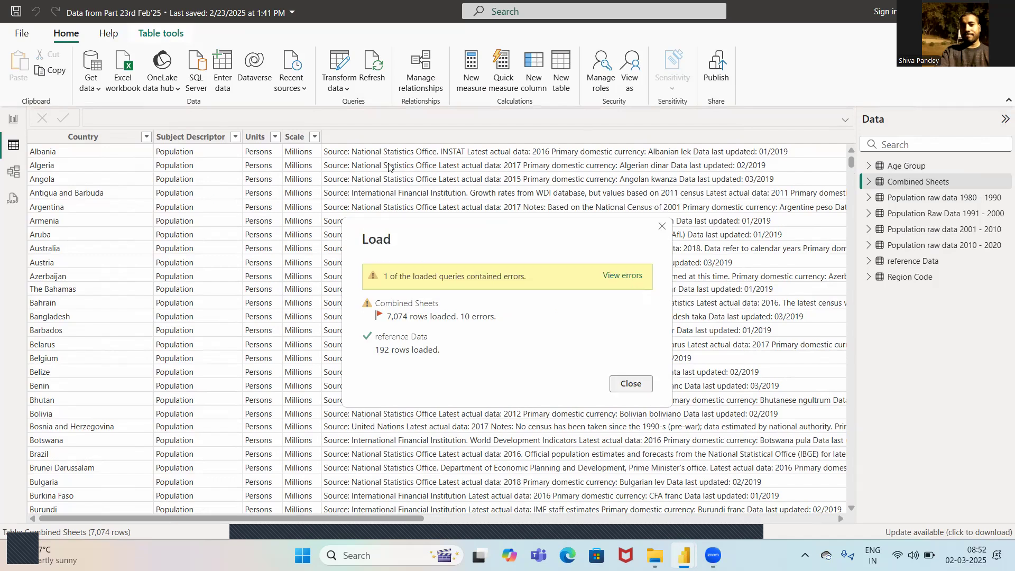
{"action": "left_click", "coordinate": [629, 383]}
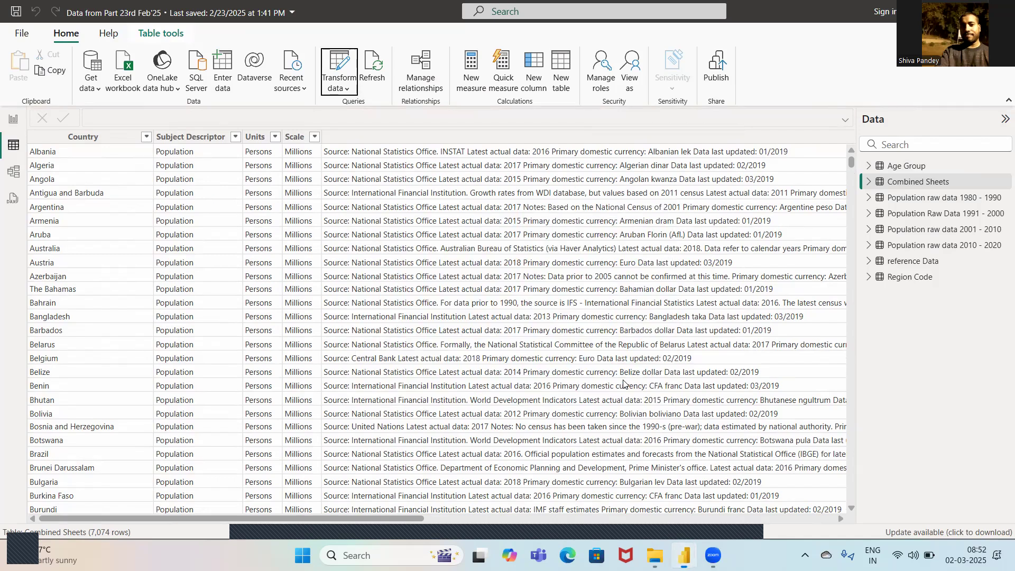
Hide the Age Group table in report view
{"action": "left_click", "coordinate": [13, 121]}
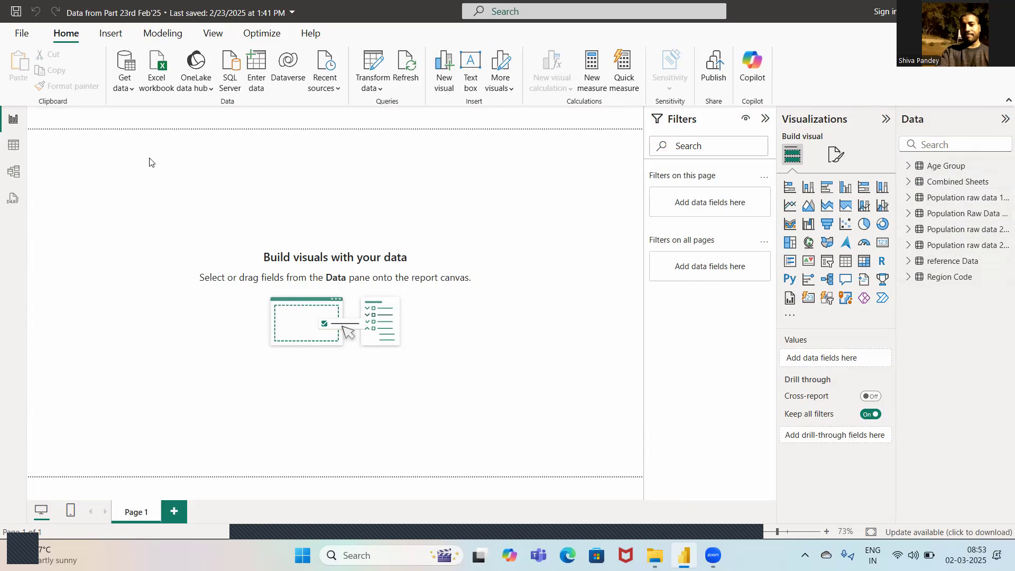
{"action": "left_click", "coordinate": [13, 146]}
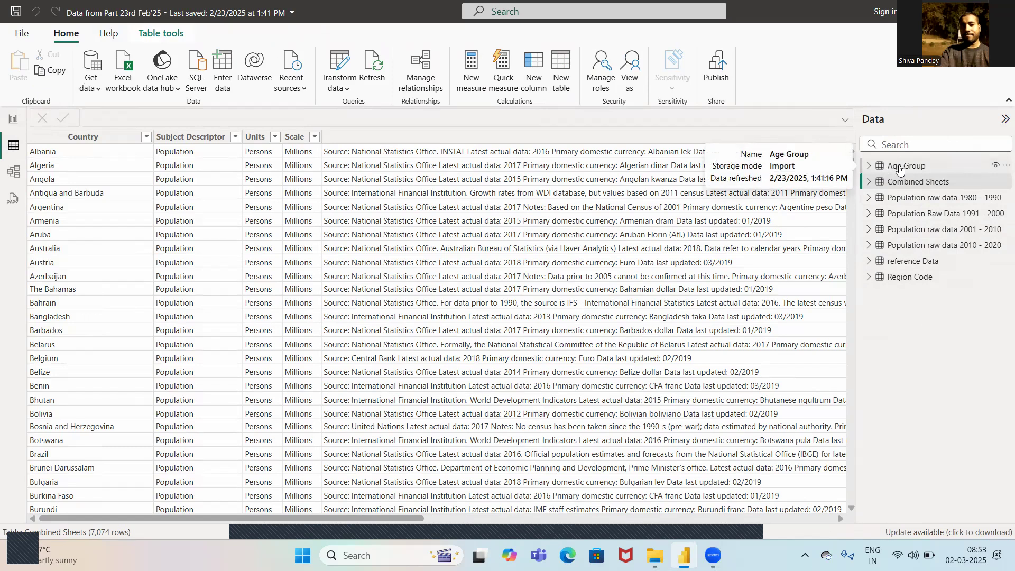
{"action": "left_click", "coordinate": [1003, 170]}
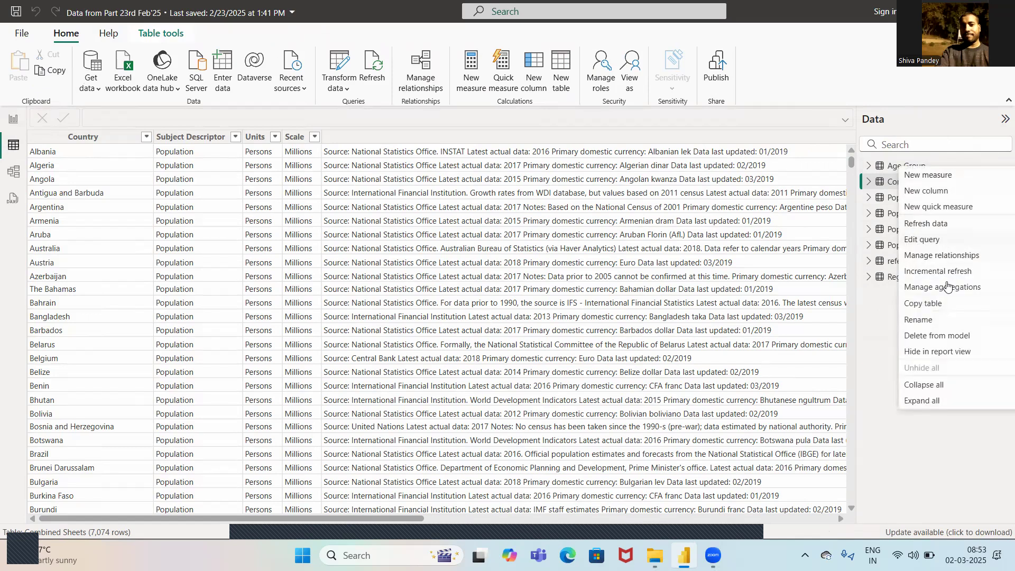
{"action": "left_click", "coordinate": [920, 352]}
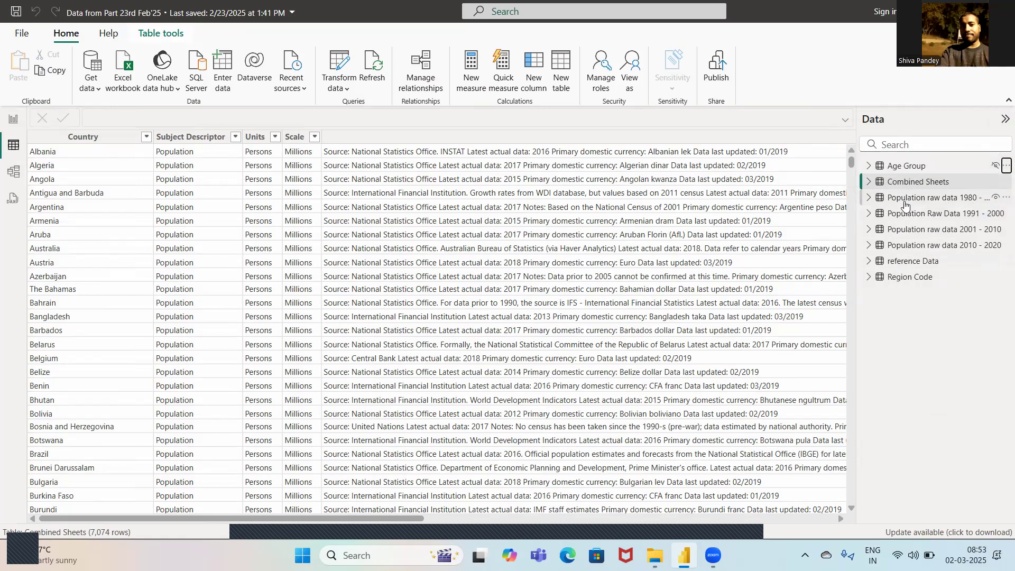
Hide the Population raw data tables for 1980 - 1990, 1991 - 2000 and 2001 - 2010 in report view
{"action": "left_click", "coordinate": [1003, 199]}
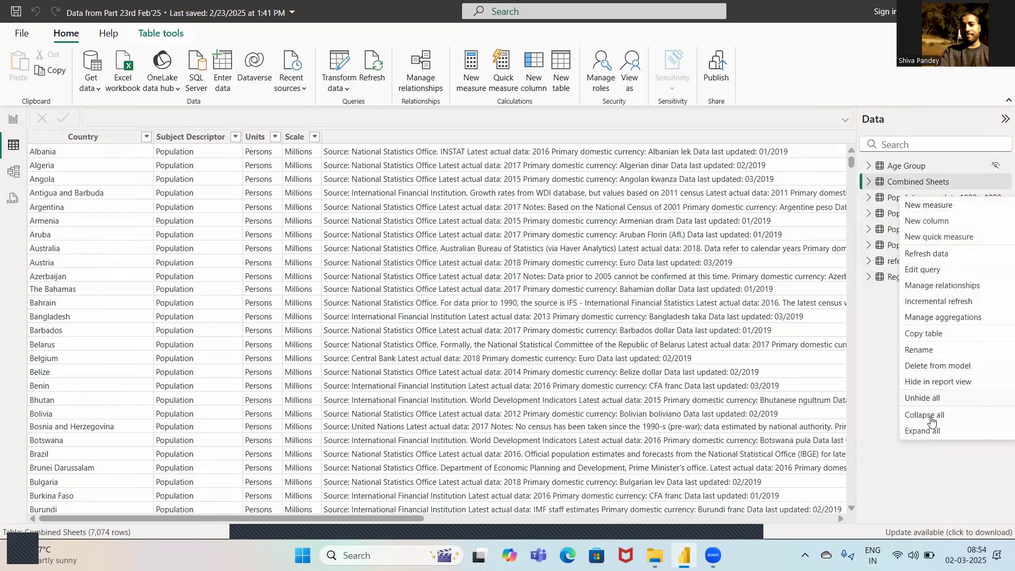
{"action": "left_click", "coordinate": [938, 382]}
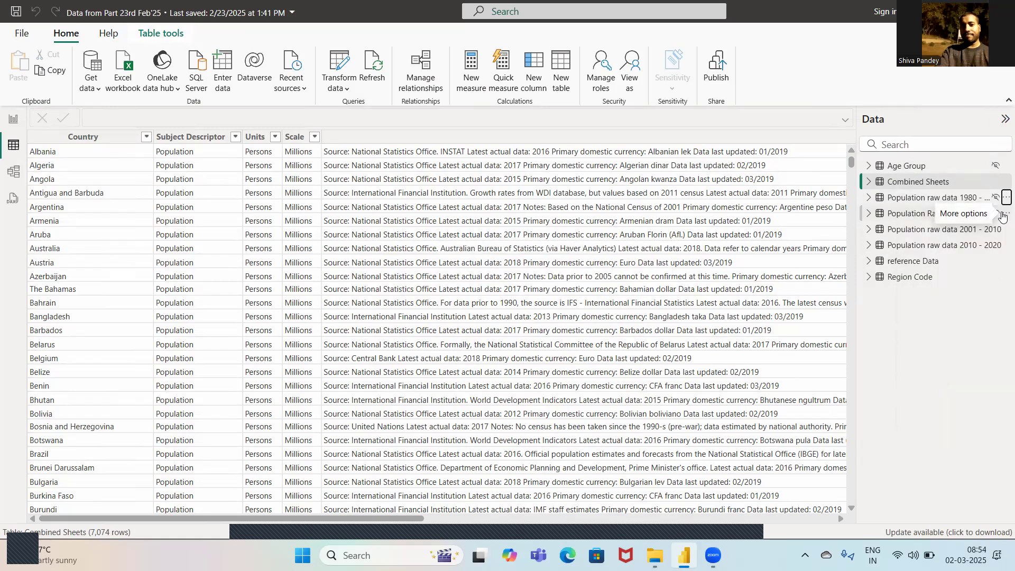
{"action": "left_click", "coordinate": [1003, 215]}
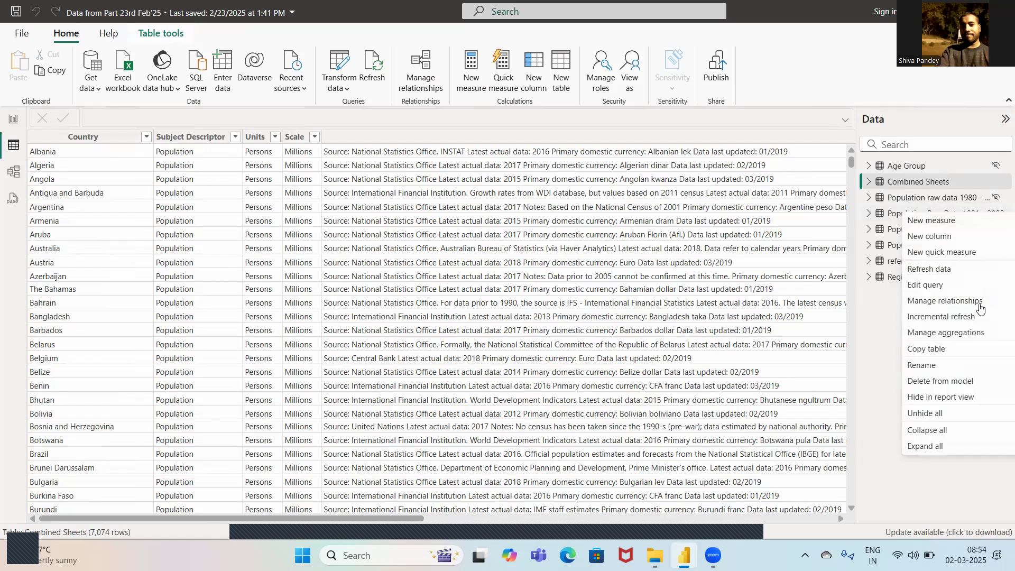
{"action": "left_click", "coordinate": [930, 398]}
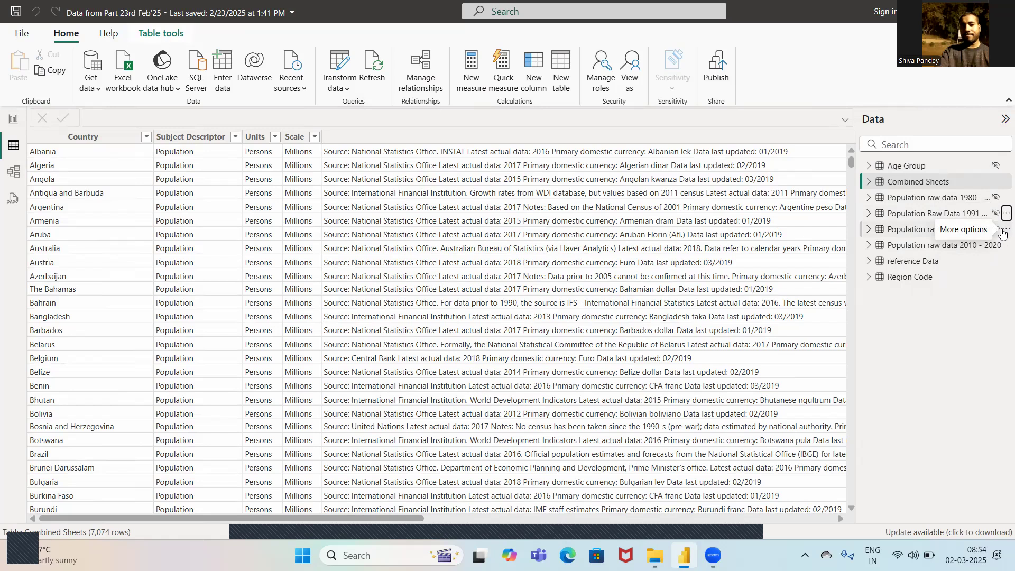
{"action": "left_click", "coordinate": [1003, 230]}
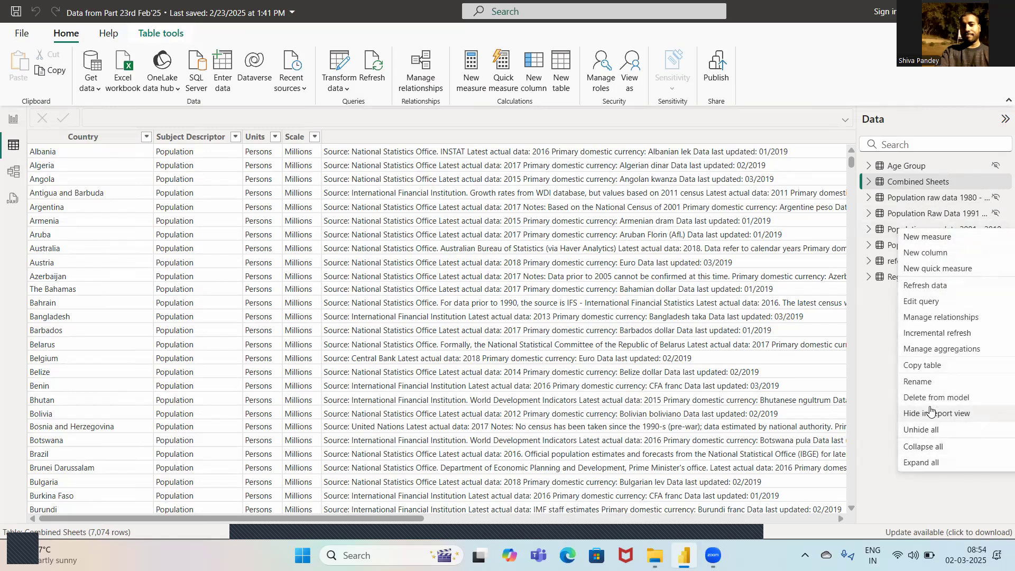
{"action": "left_click", "coordinate": [932, 414]}
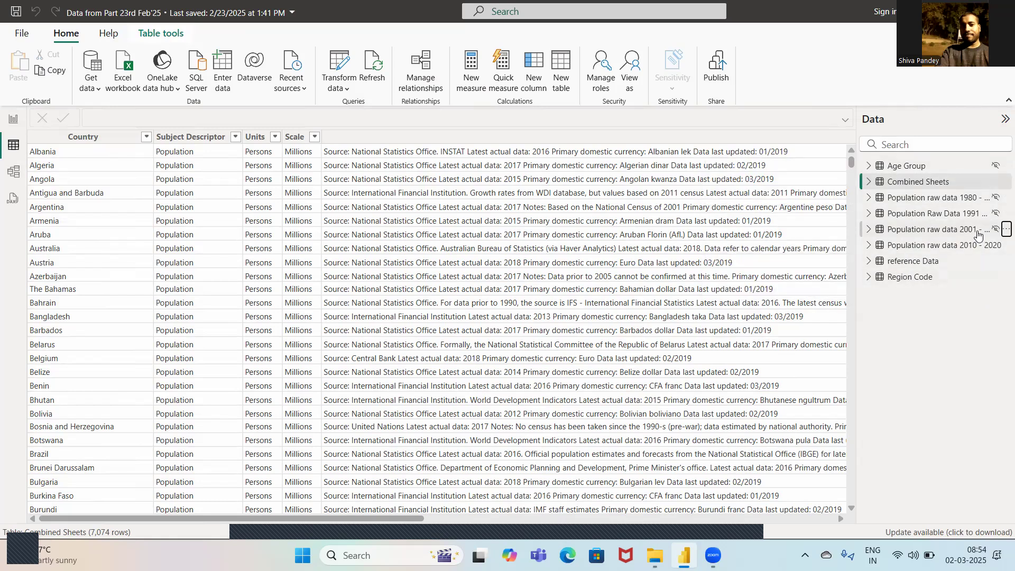
Hide the Population raw data 2010 - 2020 table in report view
{"action": "left_click", "coordinate": [10, 119]}
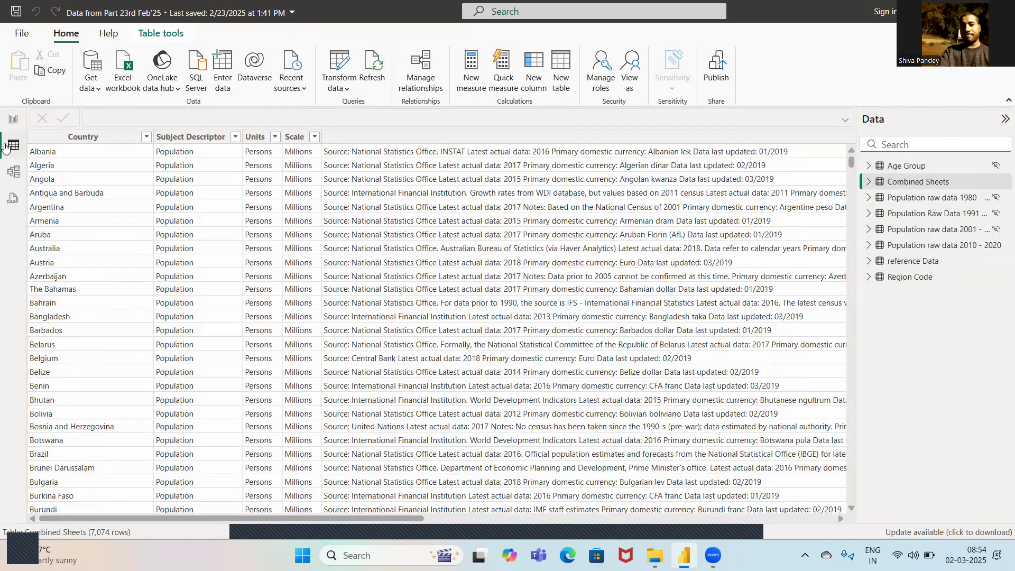
{"action": "left_click", "coordinate": [12, 145]}
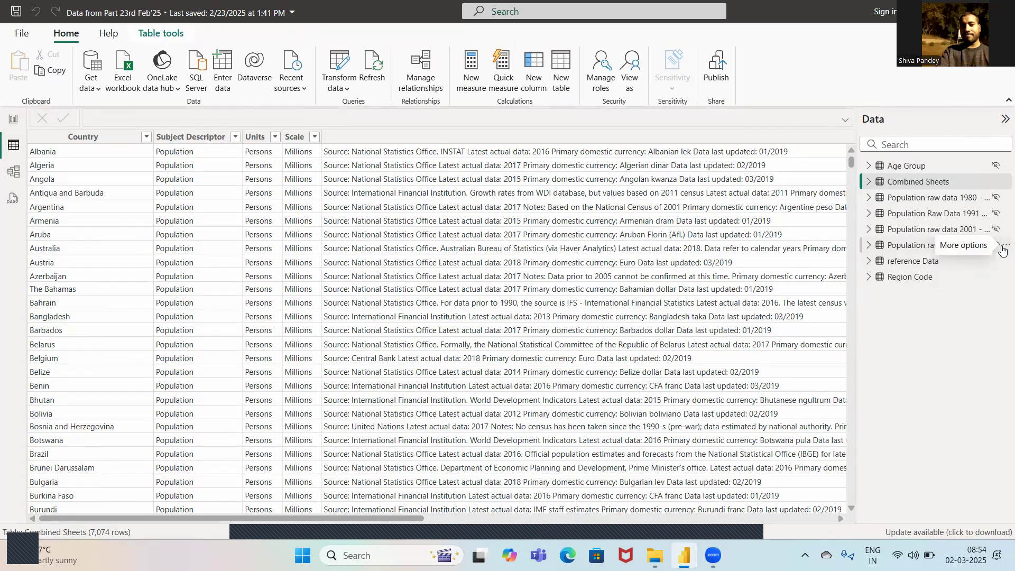
{"action": "left_click", "coordinate": [1005, 246]}
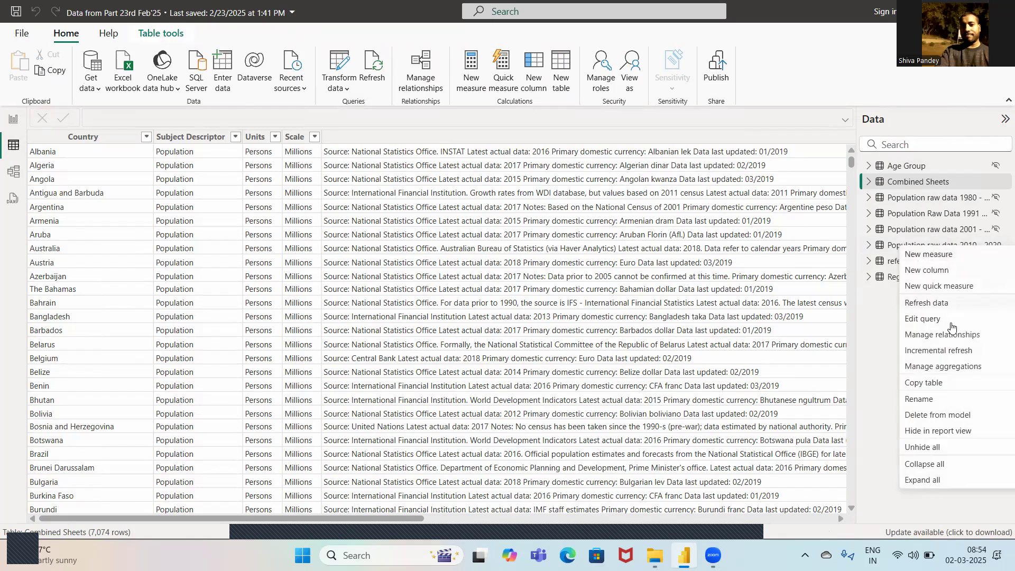
{"action": "left_click", "coordinate": [932, 433]}
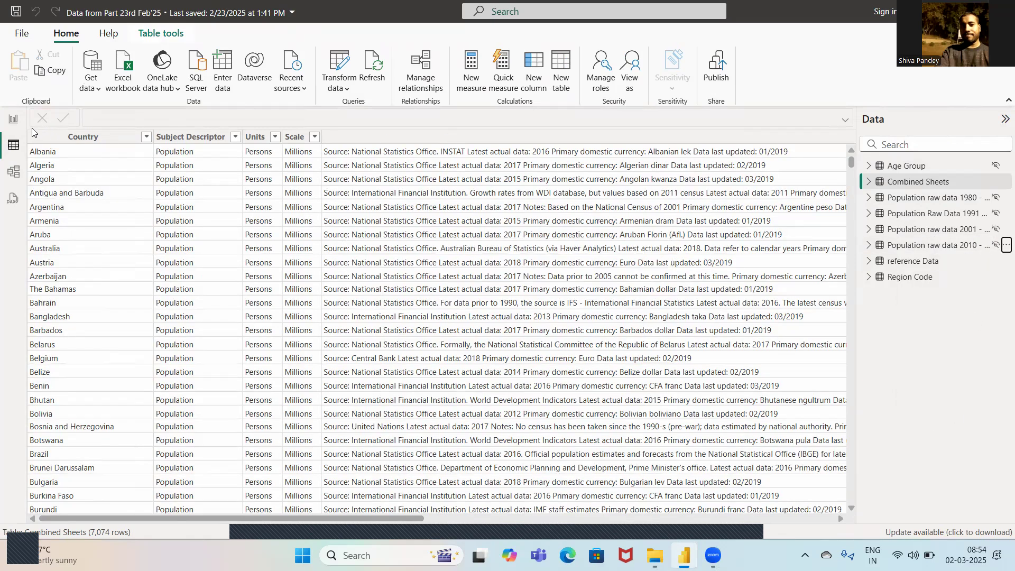
Check which tables the report view lists, and return to the table view
{"action": "left_click", "coordinate": [14, 121]}
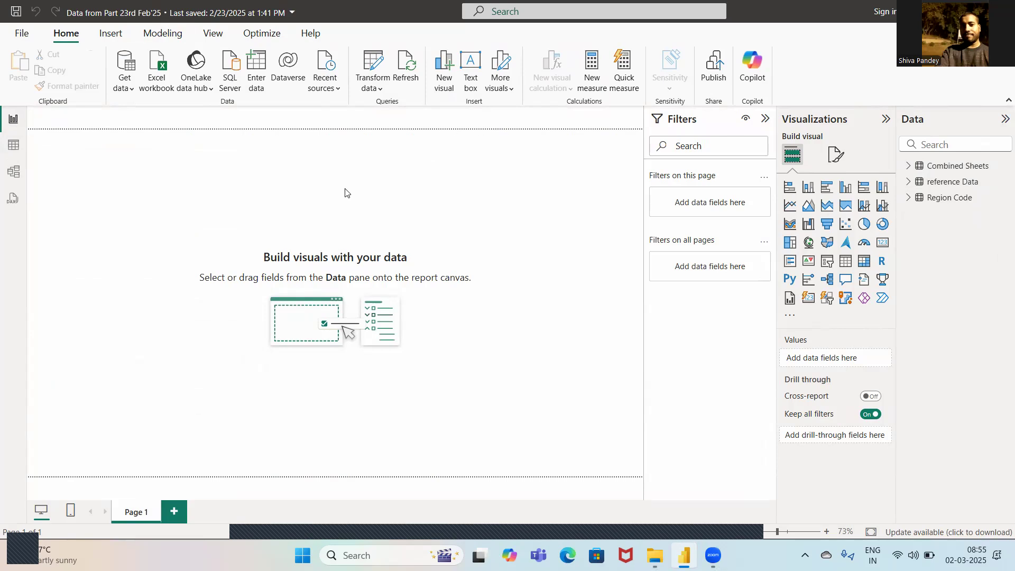
{"action": "left_click", "coordinate": [13, 150]}
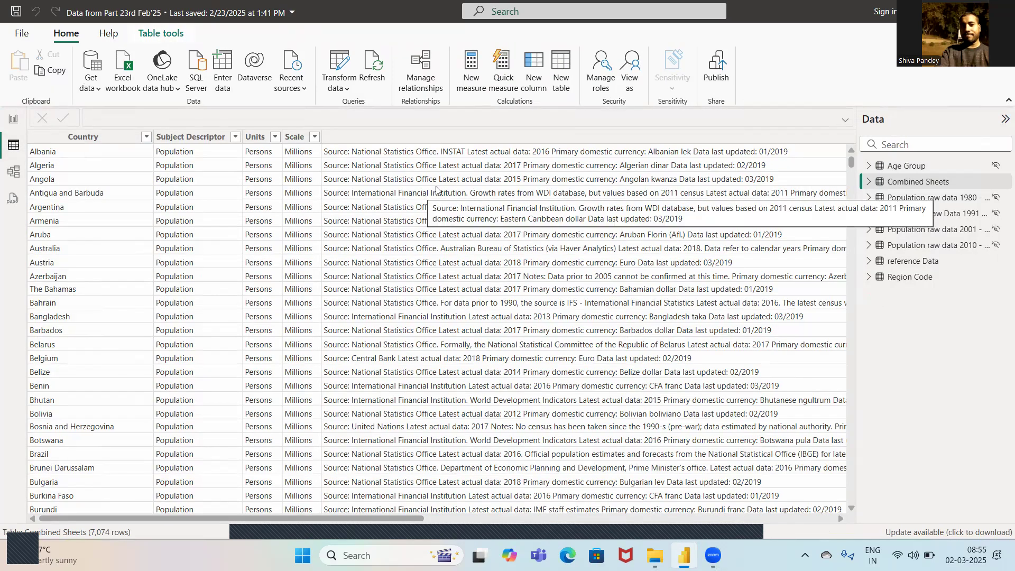
Unhide all hidden tables in the model and switch to the report view to check the table list
{"action": "left_click", "coordinate": [1007, 166]}
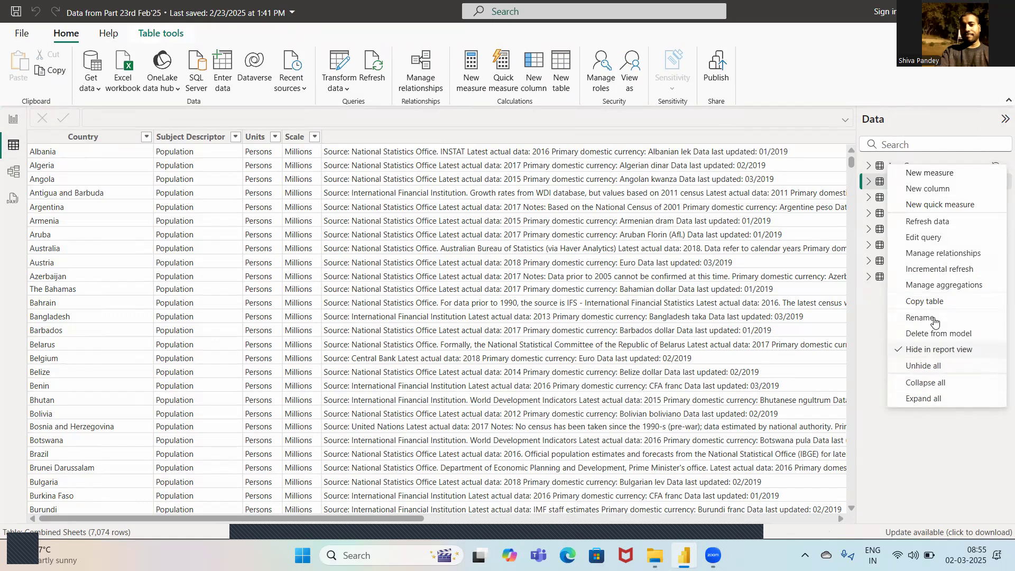
{"action": "left_click", "coordinate": [919, 366]}
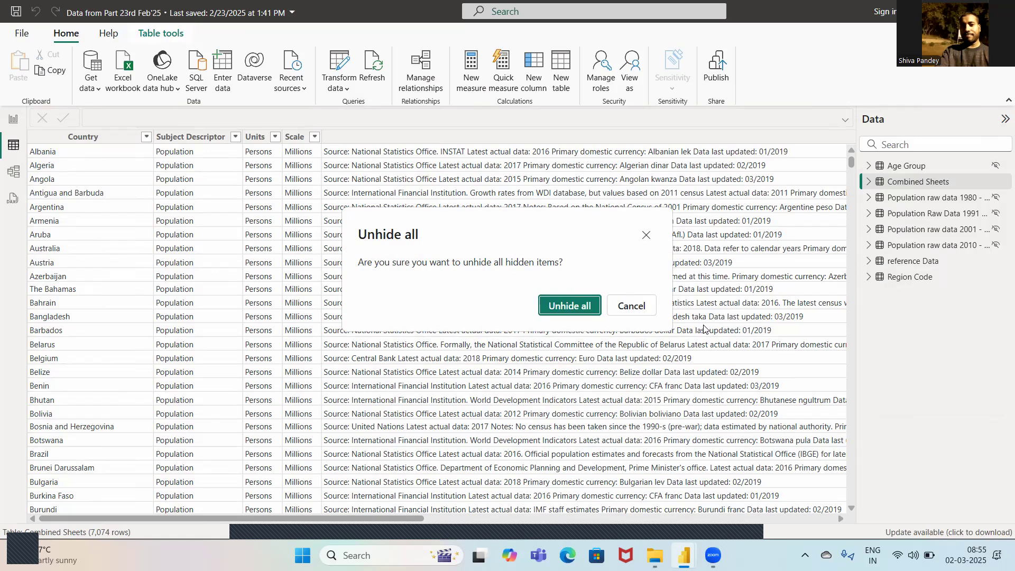
{"action": "left_click", "coordinate": [556, 307]}
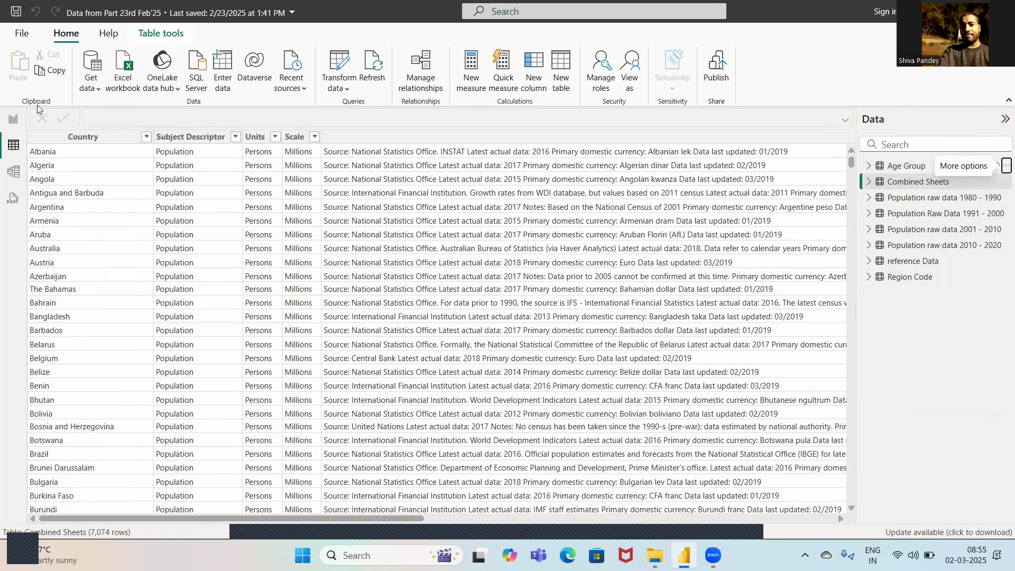
{"action": "left_click", "coordinate": [13, 119]}
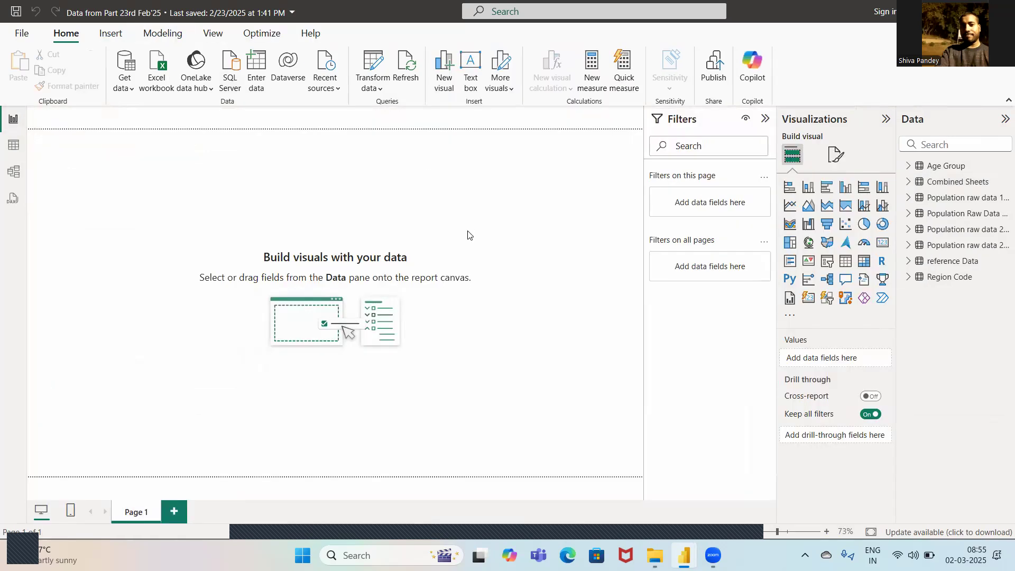